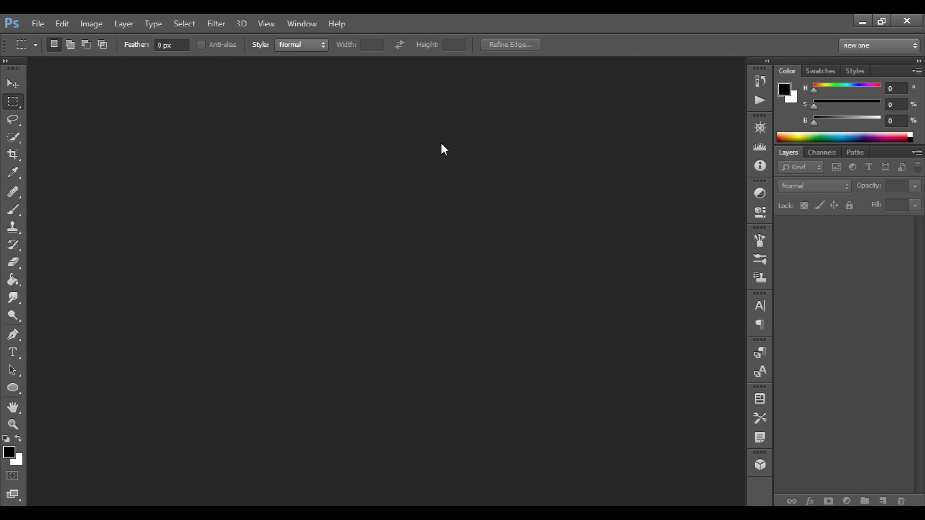
Open the File menu to begin a new document.
{"action": "left_click", "coordinate": [39, 25]}
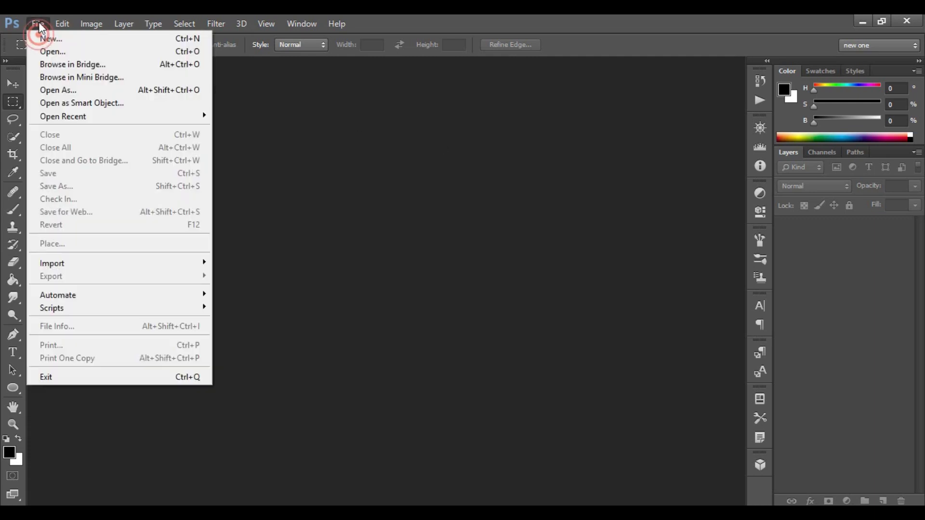
Make a new RGB Color document at 1280 × 720 pixels, 72 ppi, with White background contents.
{"action": "left_click", "coordinate": [64, 38]}
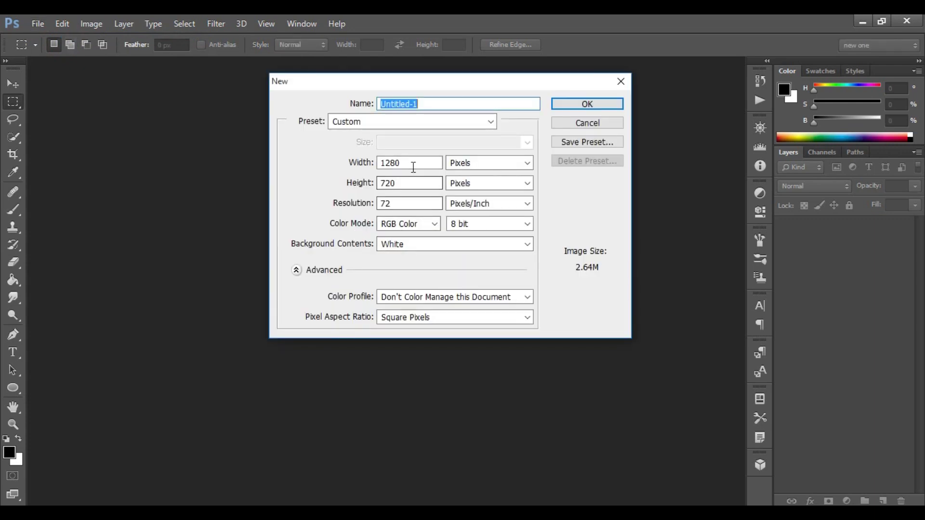
{"action": "double_click", "coordinate": [413, 163]}
{"action": "double_click", "coordinate": [406, 183]}
{"action": "left_click", "coordinate": [482, 163]}
{"action": "double_click", "coordinate": [404, 204]}
{"action": "left_click", "coordinate": [425, 229]}
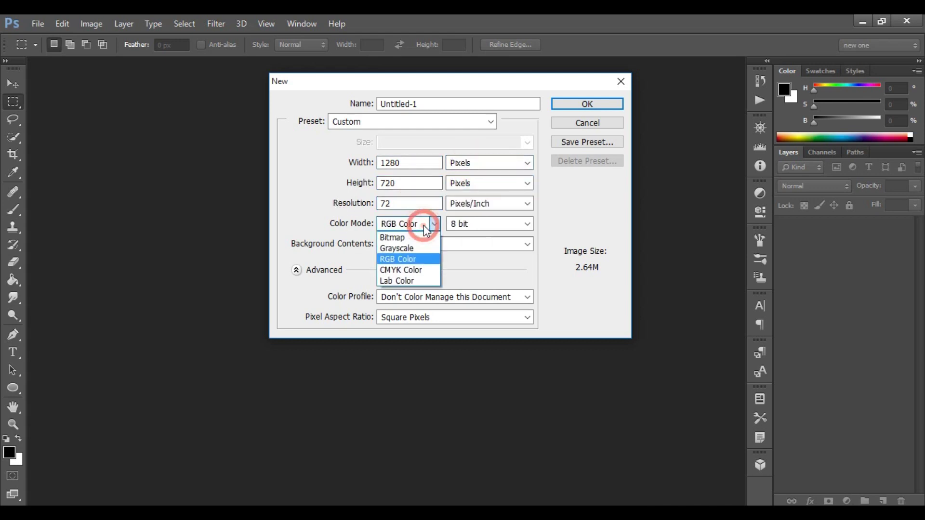
{"action": "left_click", "coordinate": [475, 248]}
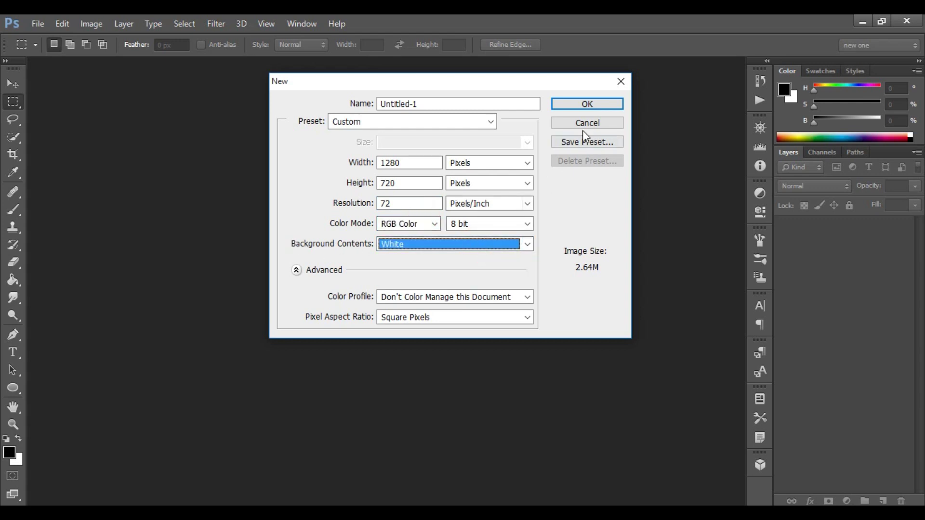
{"action": "left_click", "coordinate": [605, 105]}
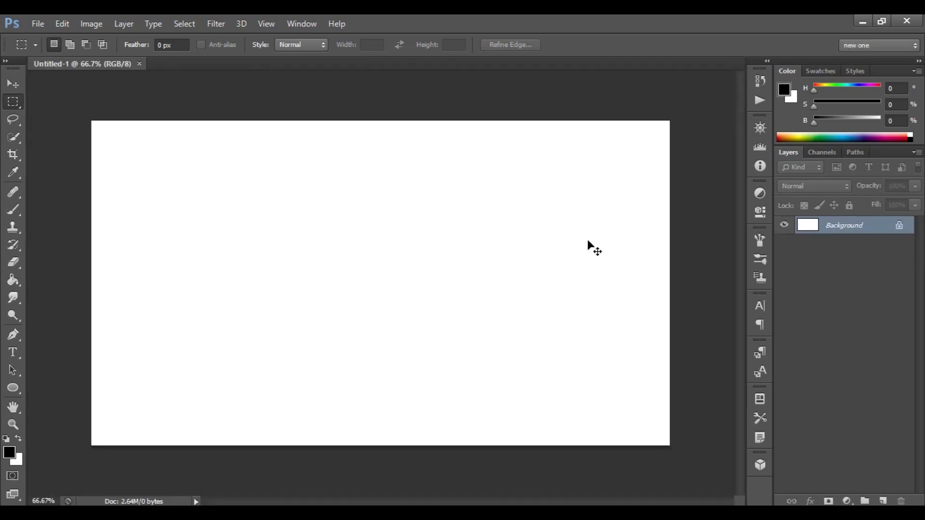
{"action": "scroll", "coordinate": [590, 243], "scroll_direction": "up", "scroll_amount": 2}
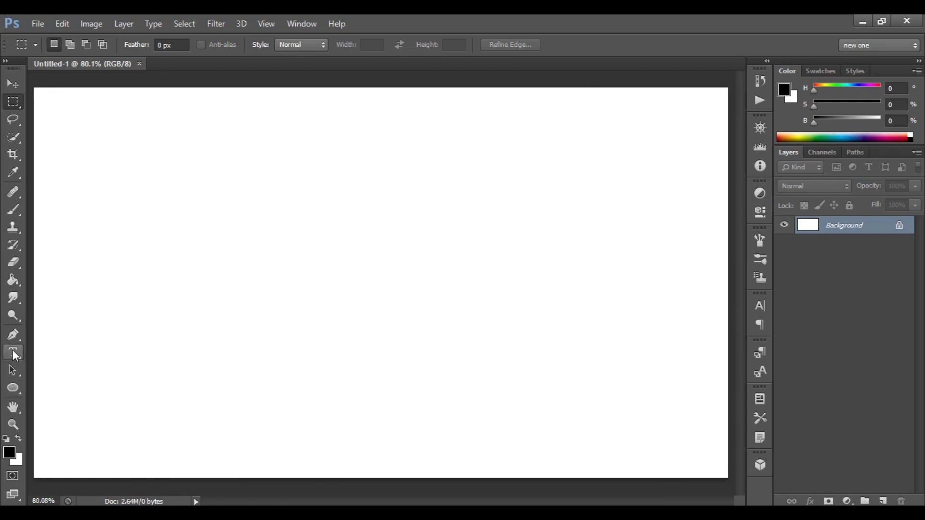
Add a type layer reading SPLIT in the Timeline font on the canvas.
{"action": "left_click", "coordinate": [15, 359]}
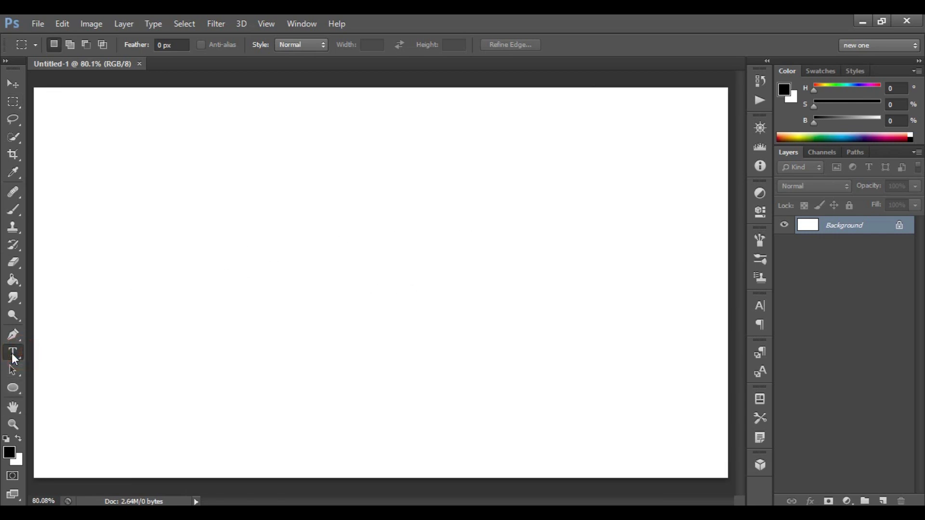
{"action": "left_click", "coordinate": [147, 46]}
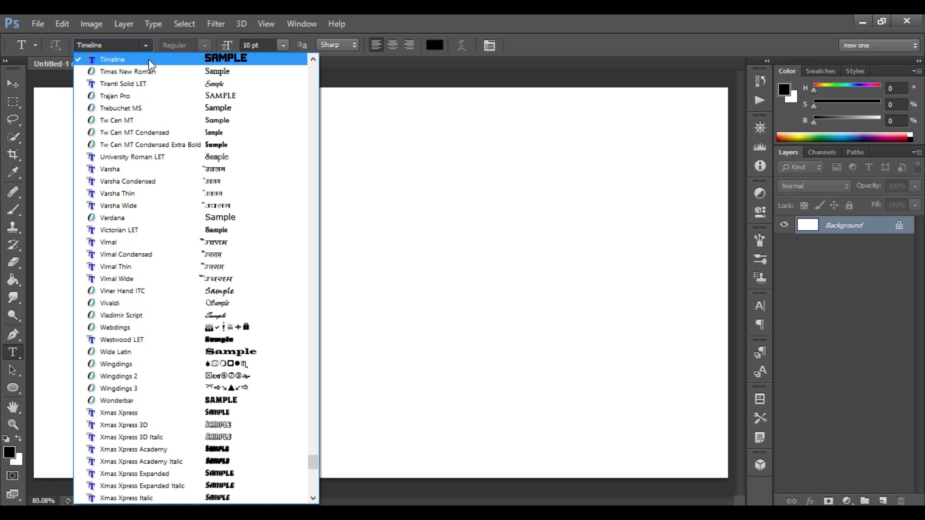
{"action": "left_click", "coordinate": [139, 60]}
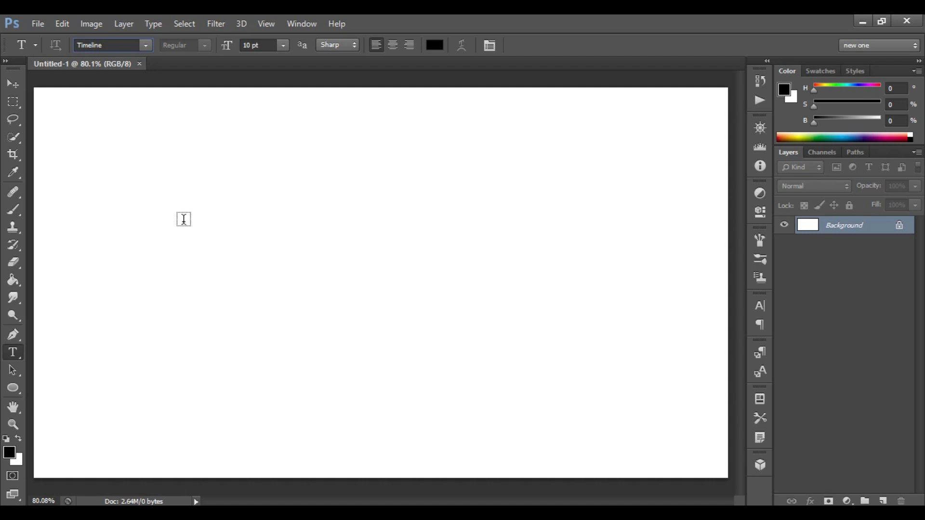
{"action": "left_click", "coordinate": [194, 263]}
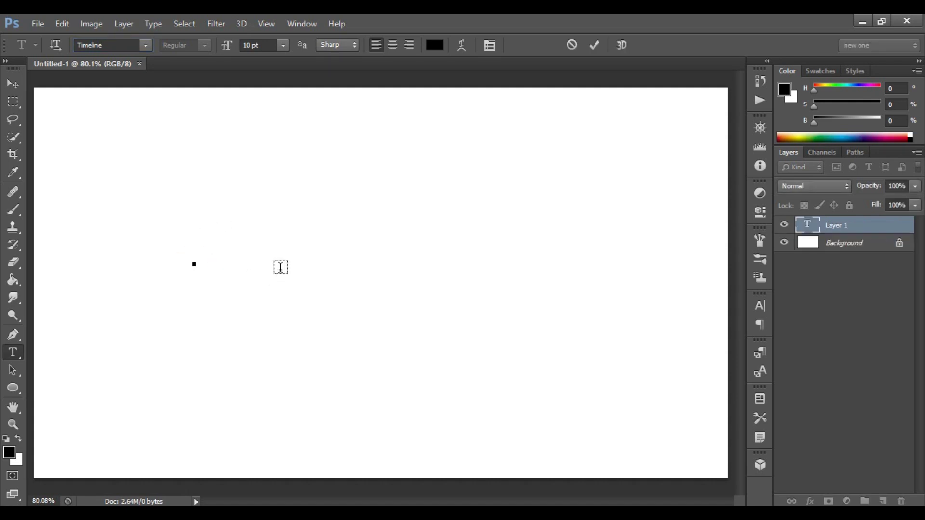
{"action": "type", "text": "SPLIT"}
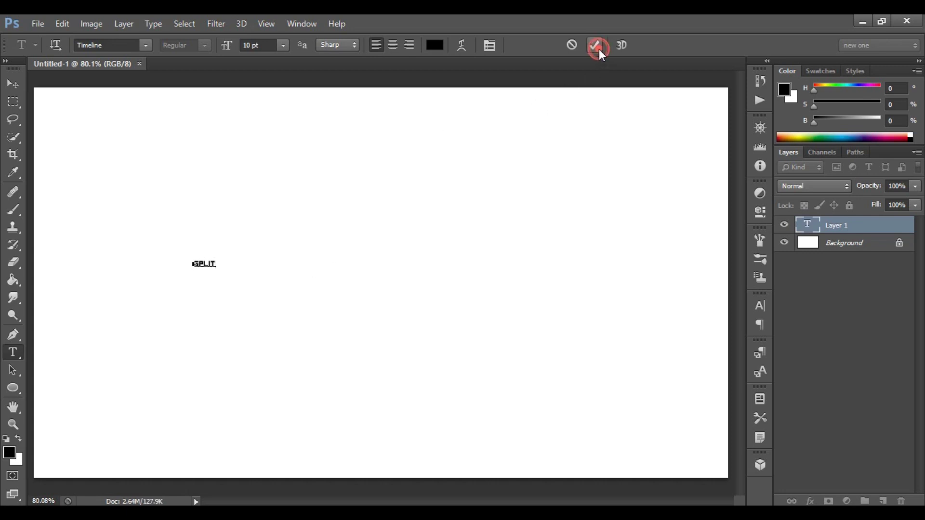
{"action": "left_click", "coordinate": [598, 46]}
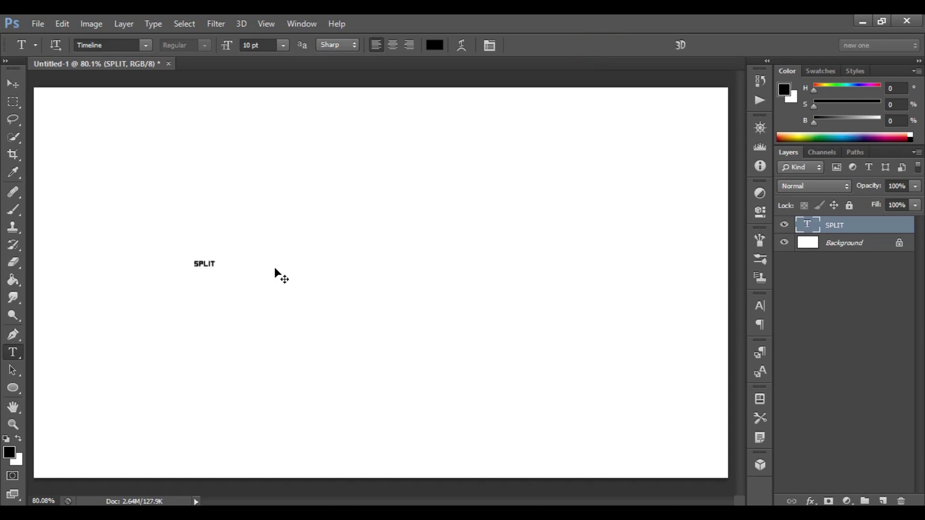
Scale the SPLIT text up to about 319 pt and centre it across the canvas.
{"action": "key", "text": "ctrl+t"}
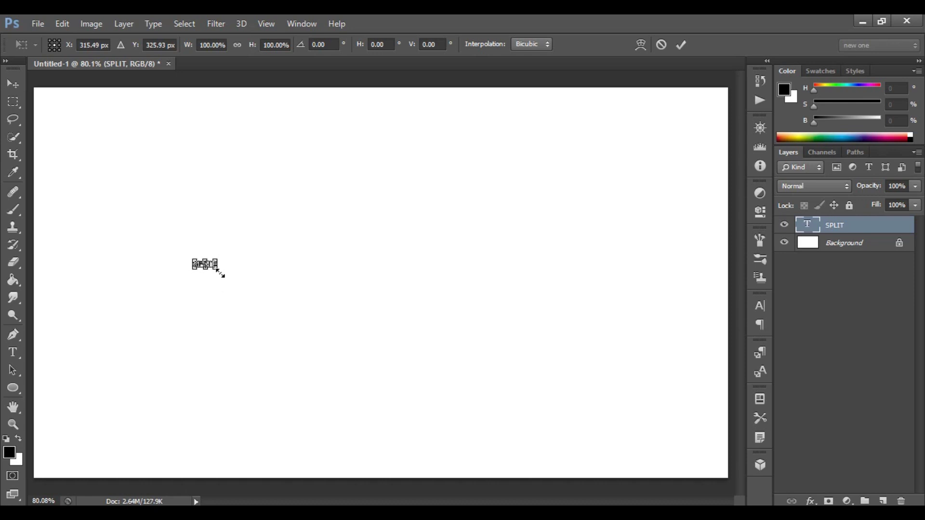
{"action": "left_click_drag", "start_coordinate": [219, 269], "coordinate": [526, 437]}
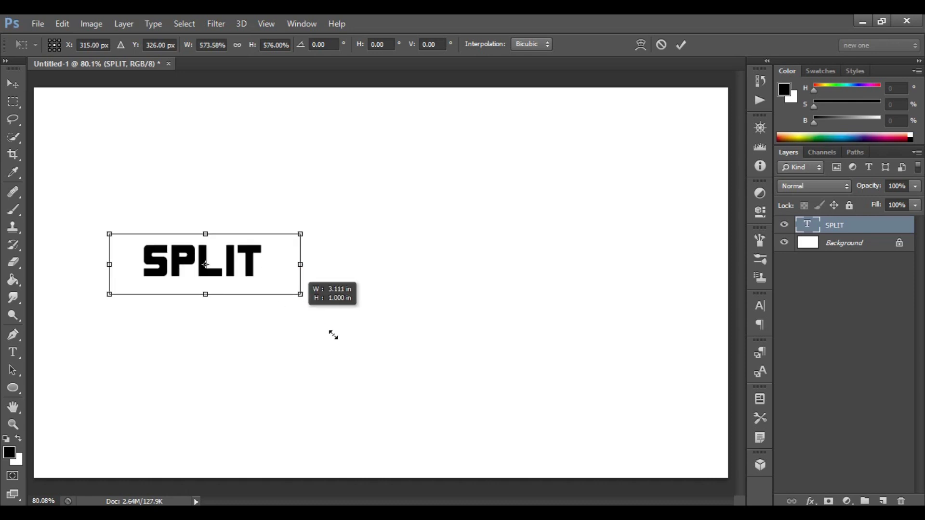
{"action": "left_click_drag", "start_coordinate": [333, 267], "coordinate": [521, 305]}
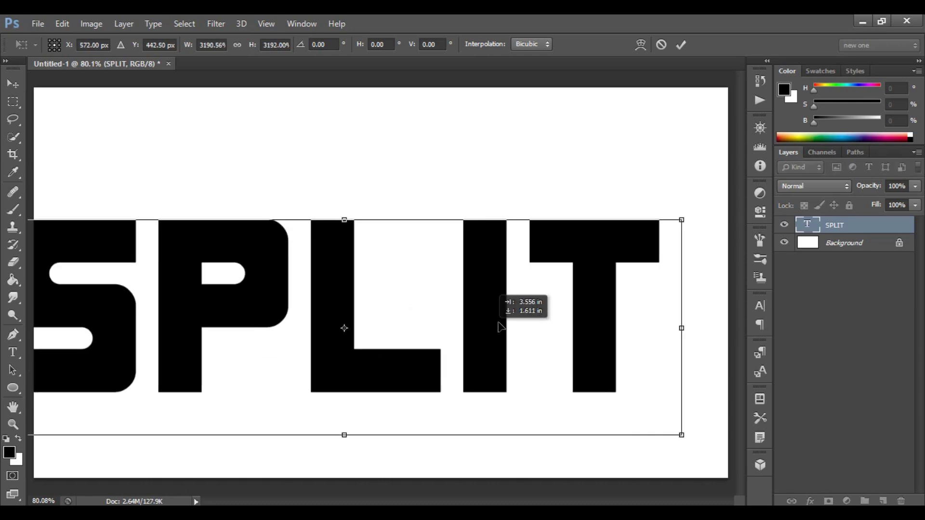
{"action": "left_click_drag", "start_coordinate": [521, 304], "coordinate": [510, 306]}
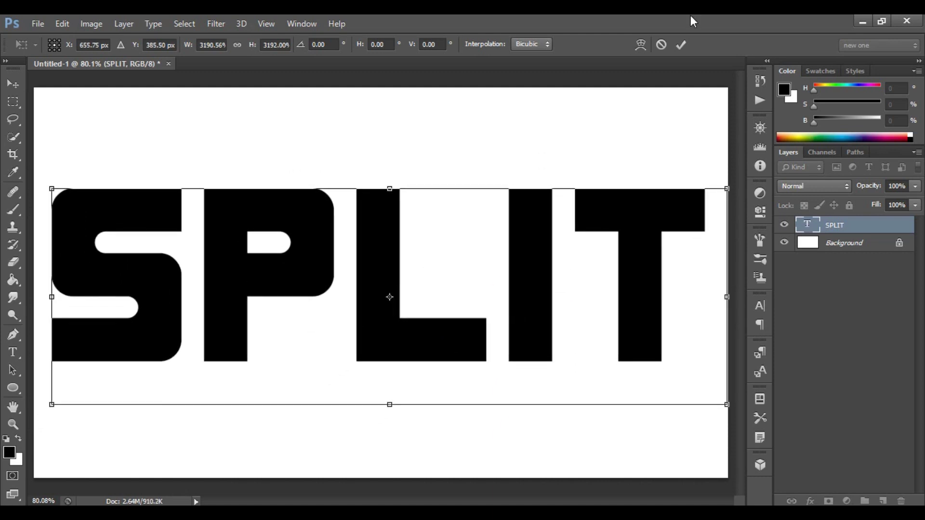
{"action": "left_click", "coordinate": [681, 45]}
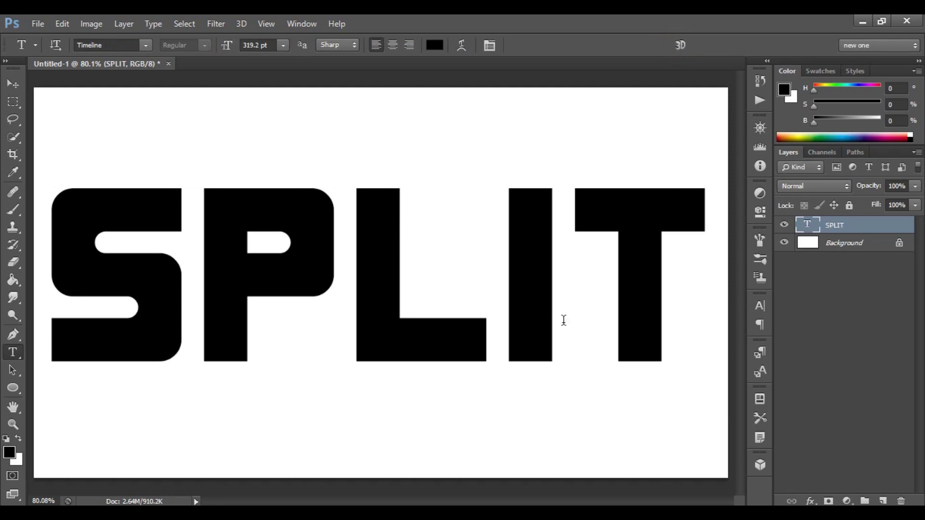
Apply a Gradient Overlay layer style to SPLIT and edit its Black, White gradient.
{"action": "right_click", "coordinate": [842, 228]}
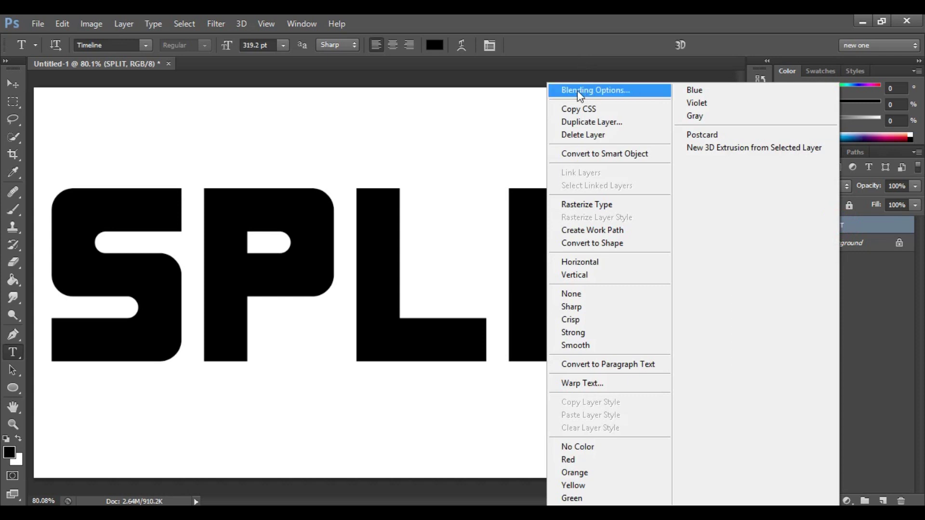
{"action": "left_click", "coordinate": [602, 95]}
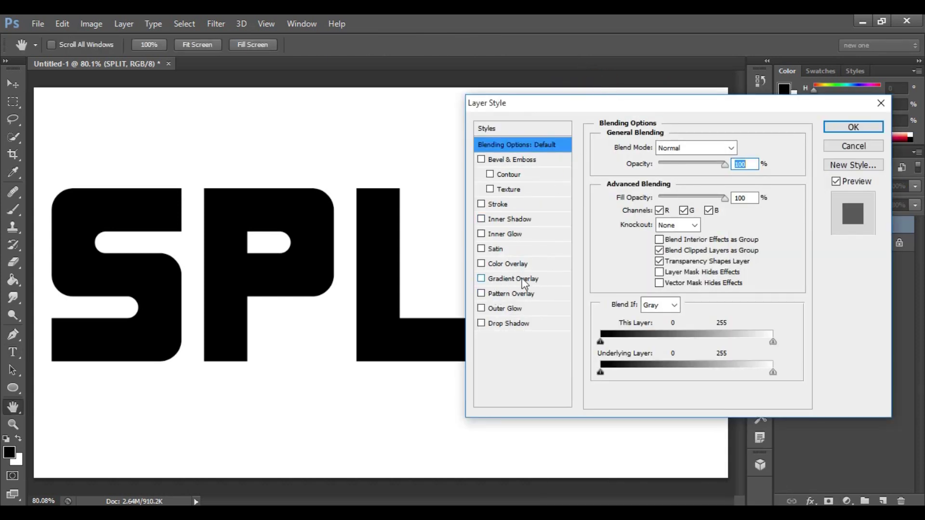
{"action": "left_click", "coordinate": [508, 279]}
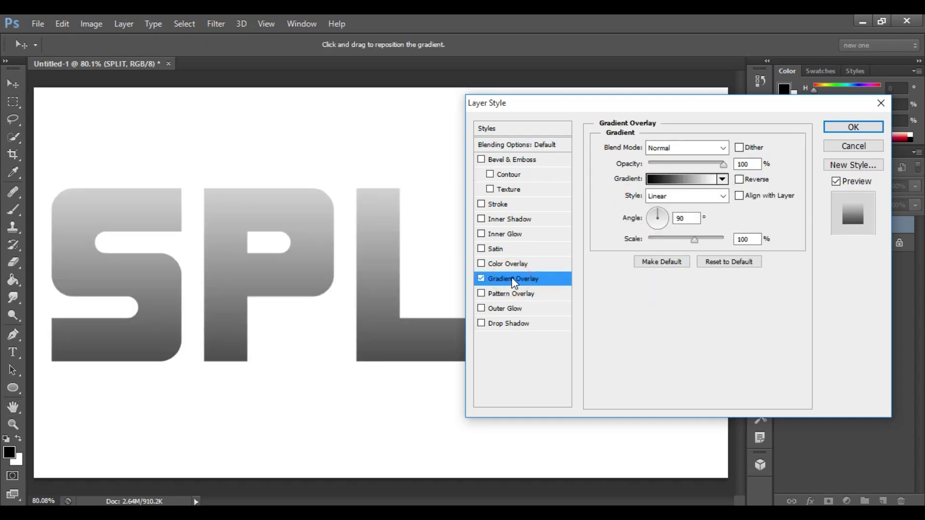
{"action": "double_click", "coordinate": [748, 164]}
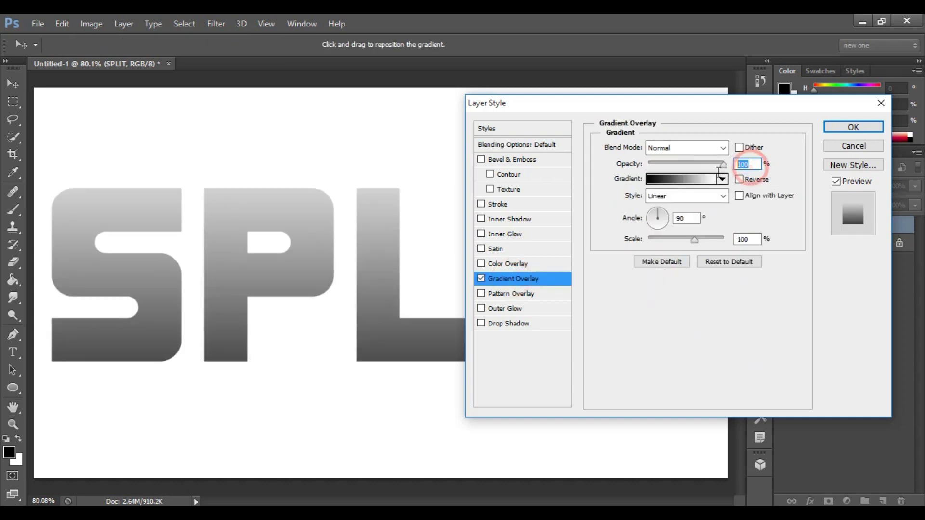
{"action": "left_click", "coordinate": [673, 181]}
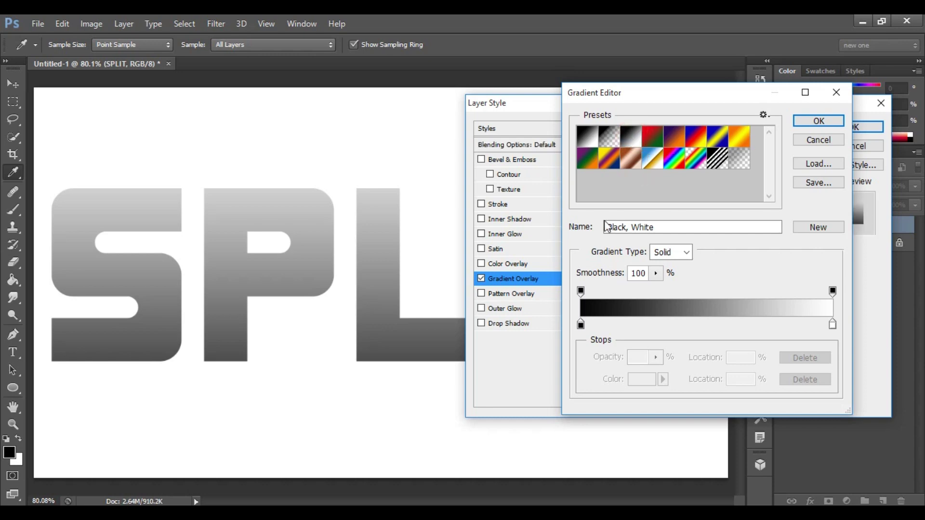
Set the gradient's left colour stop to blue-purple hex 3b3281.
{"action": "left_click", "coordinate": [668, 226]}
{"action": "left_click_drag", "start_coordinate": [668, 227], "coordinate": [598, 229]}
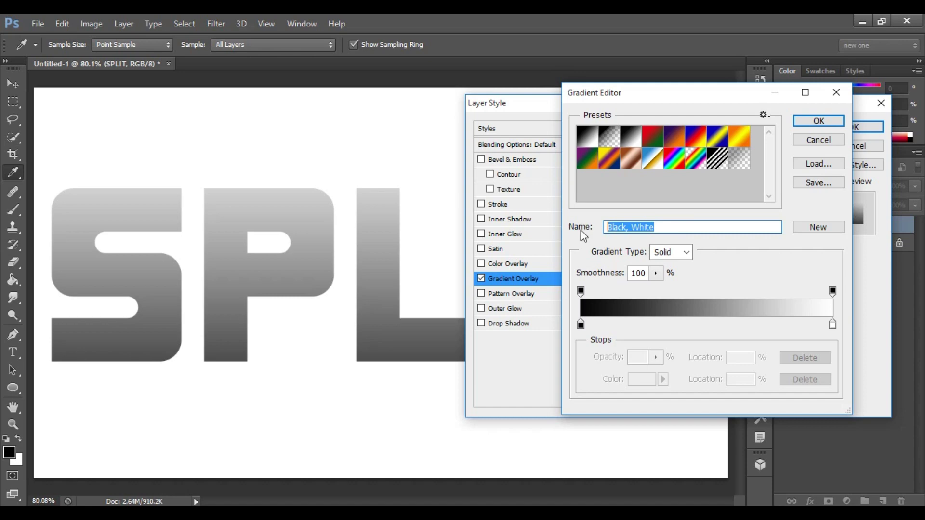
{"action": "left_click", "coordinate": [581, 325]}
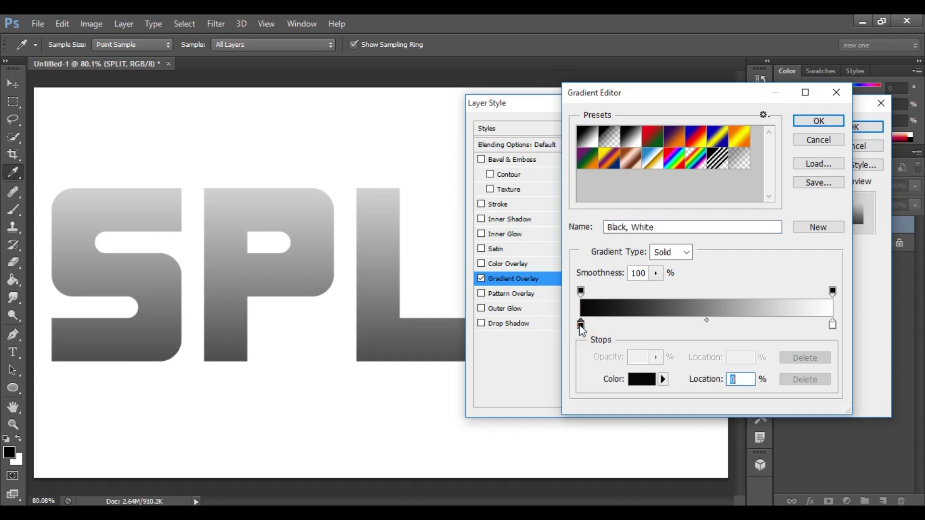
{"action": "left_click", "coordinate": [643, 380]}
{"action": "left_click_drag", "start_coordinate": [603, 338], "coordinate": [528, 344]}
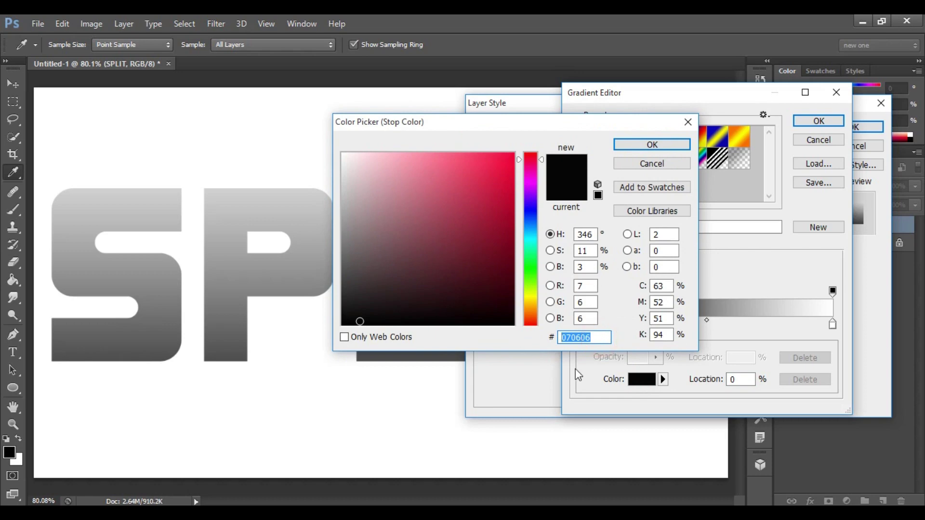
{"action": "type", "text": "3b"}
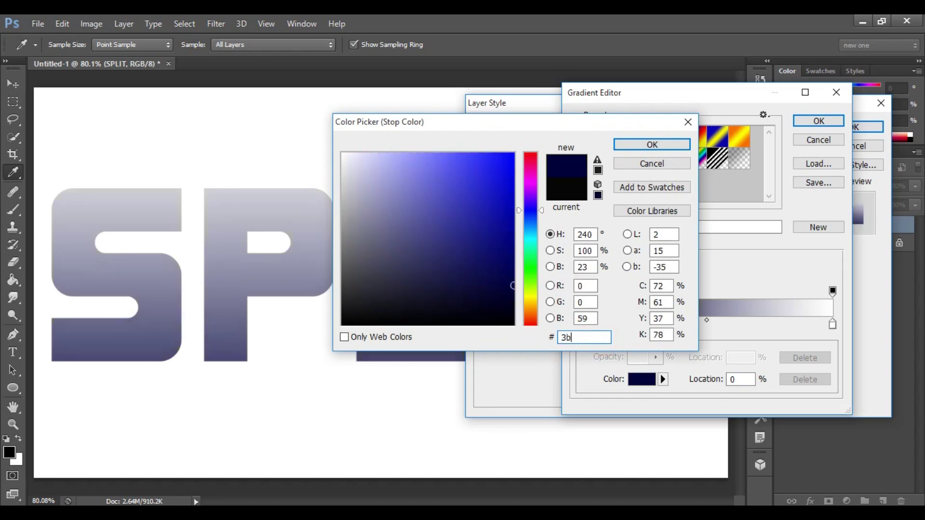
{"action": "type", "text": "32"}
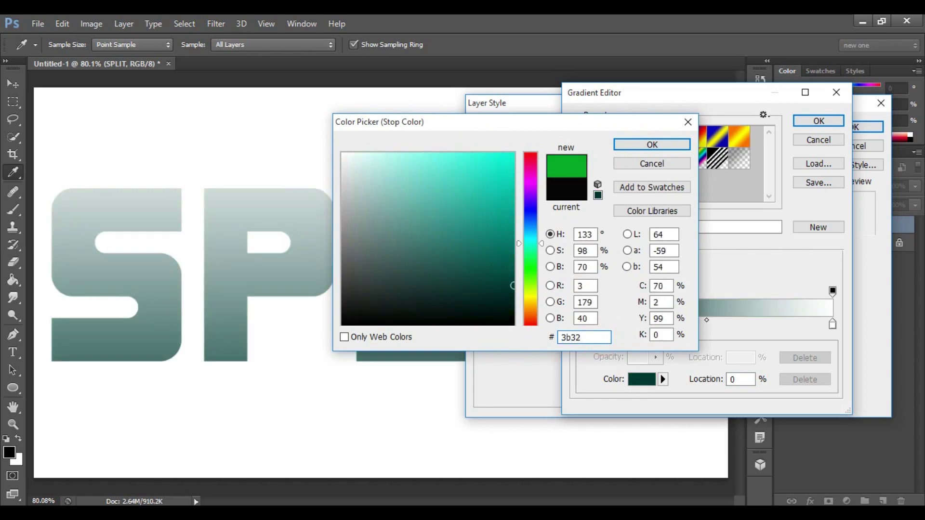
{"action": "type", "text": "81"}
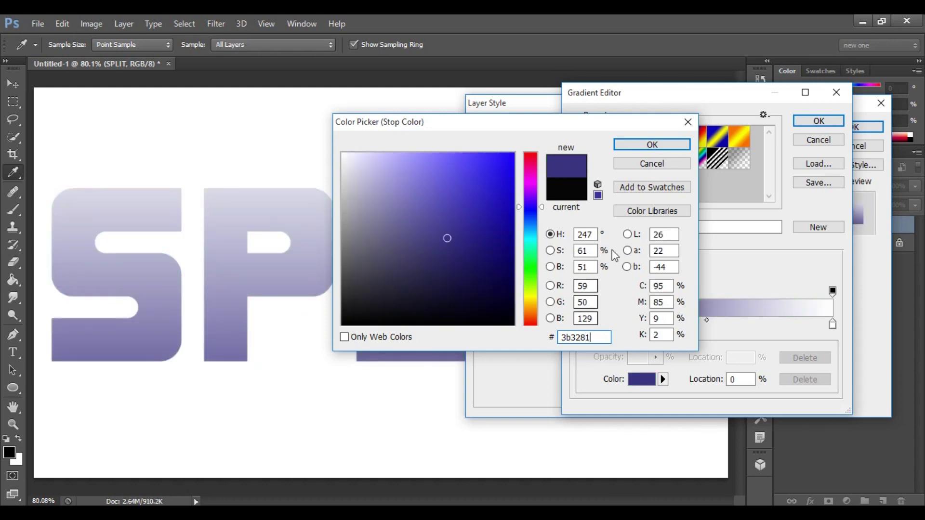
{"action": "left_click", "coordinate": [651, 145]}
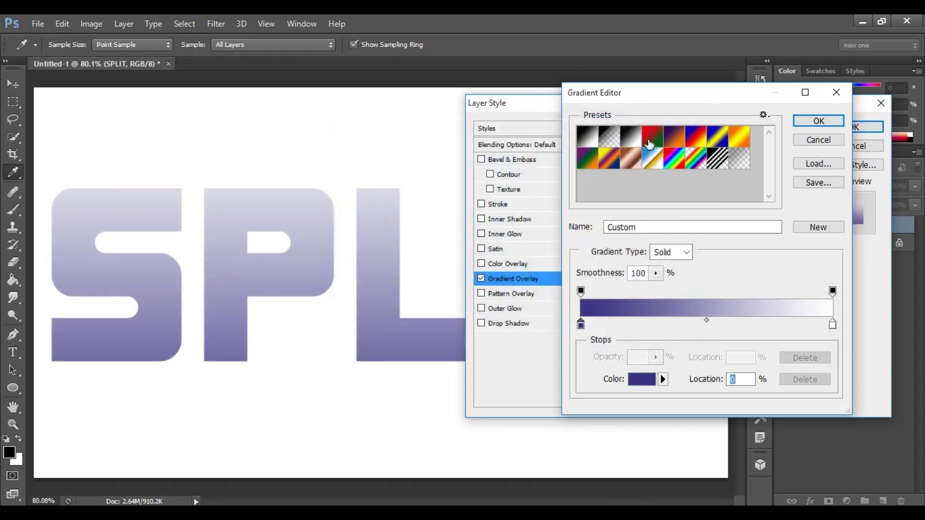
Set the right stop to light blue 93b7ed and slide the dark stop toward the middle.
{"action": "left_click", "coordinate": [833, 326]}
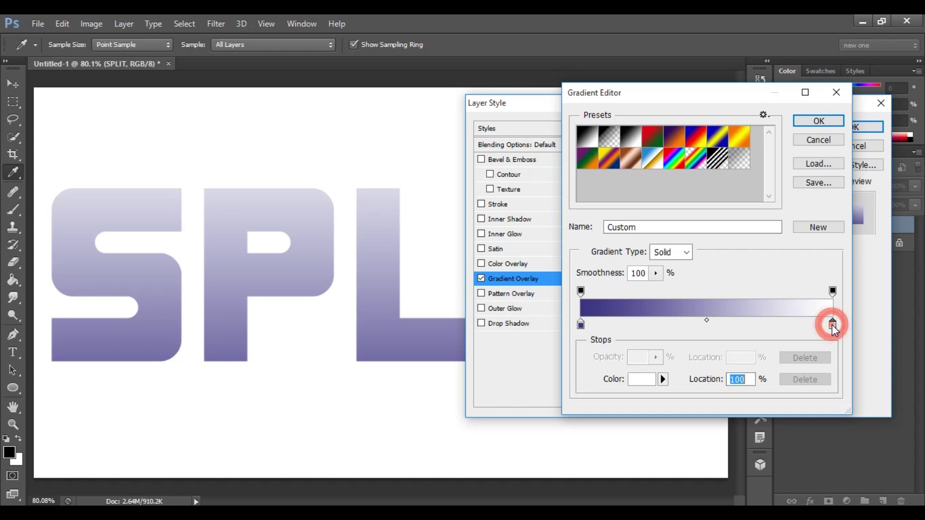
{"action": "left_click", "coordinate": [640, 384]}
{"action": "double_click", "coordinate": [592, 339]}
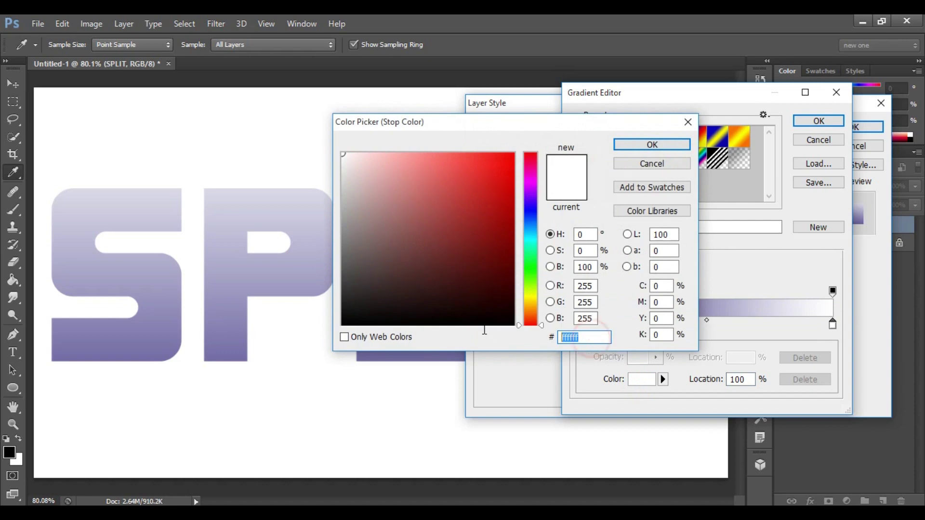
{"action": "type", "text": "93b7"}
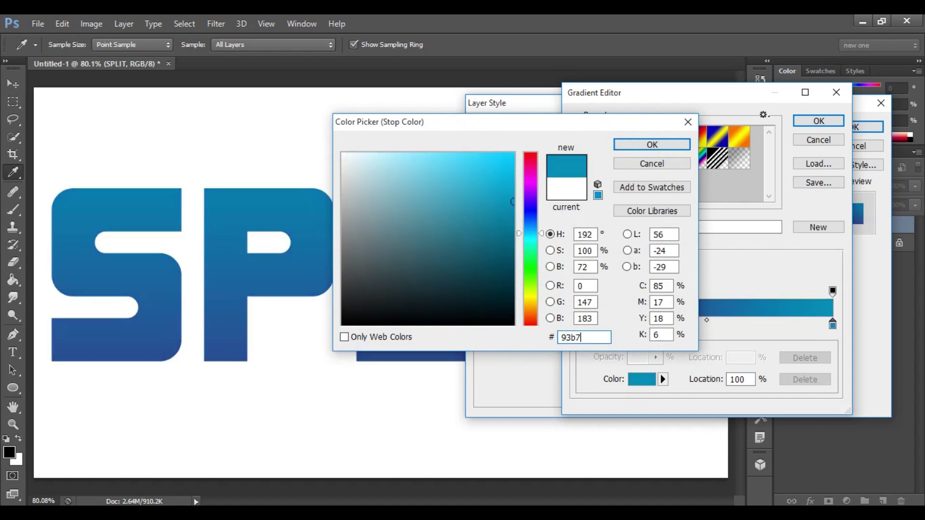
{"action": "type", "text": "ed"}
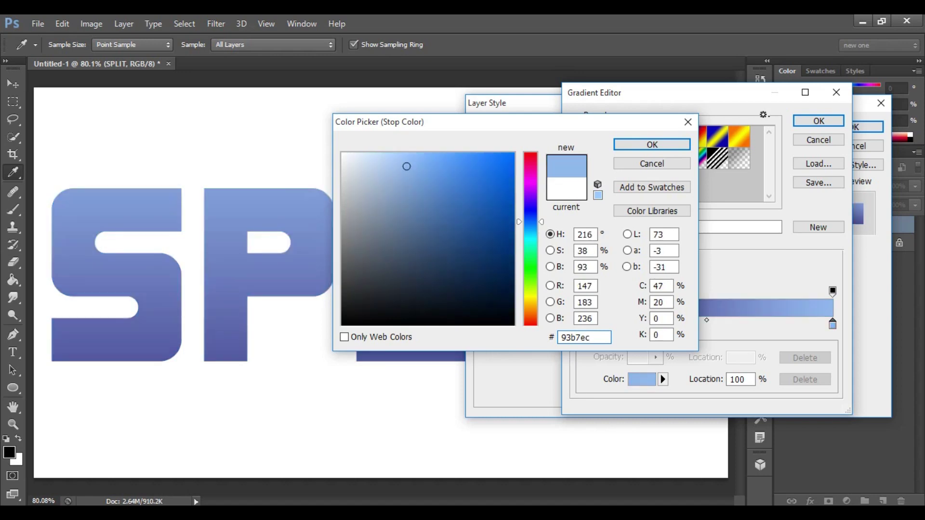
{"action": "key", "text": "BackSpace"}
{"action": "type", "text": "d"}
{"action": "key", "text": "BackSpace"}
{"action": "type", "text": "d"}
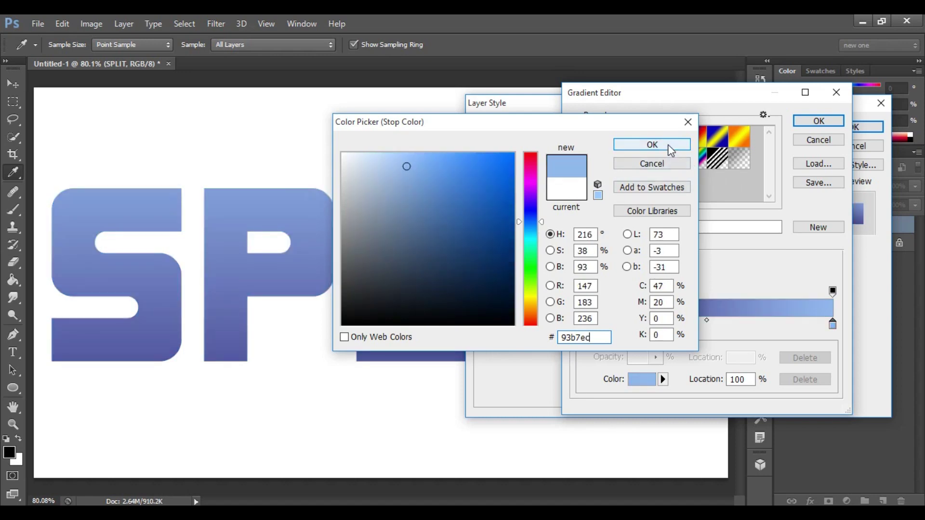
{"action": "left_click", "coordinate": [672, 145]}
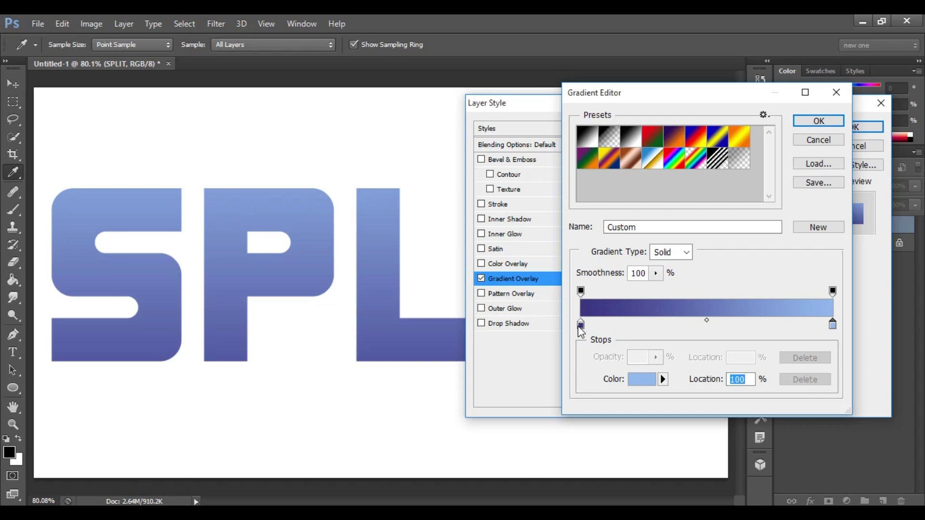
{"action": "left_click_drag", "start_coordinate": [581, 326], "coordinate": [690, 323]}
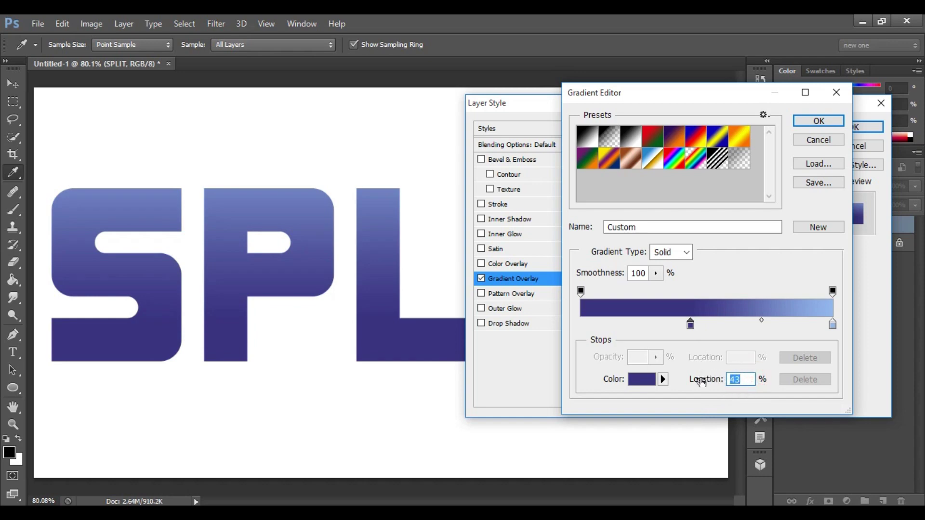
Set both colour stops' Location to 50% for a hard blue-over-purple split.
{"action": "type", "text": "50"}
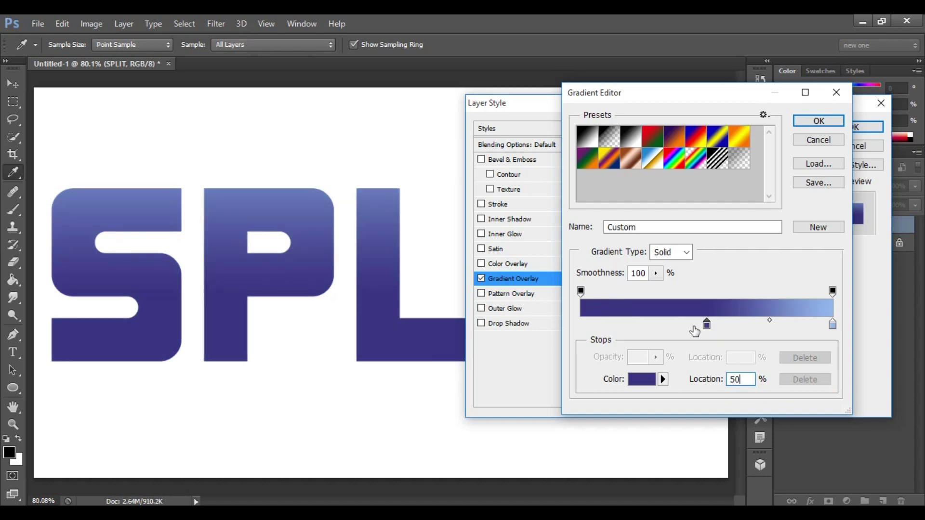
{"action": "left_click", "coordinate": [833, 326]}
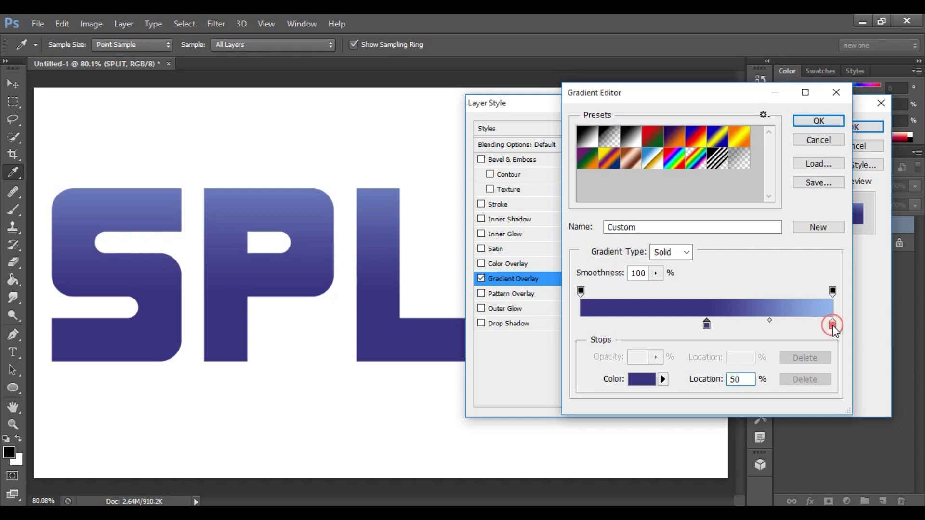
{"action": "double_click", "coordinate": [751, 380]}
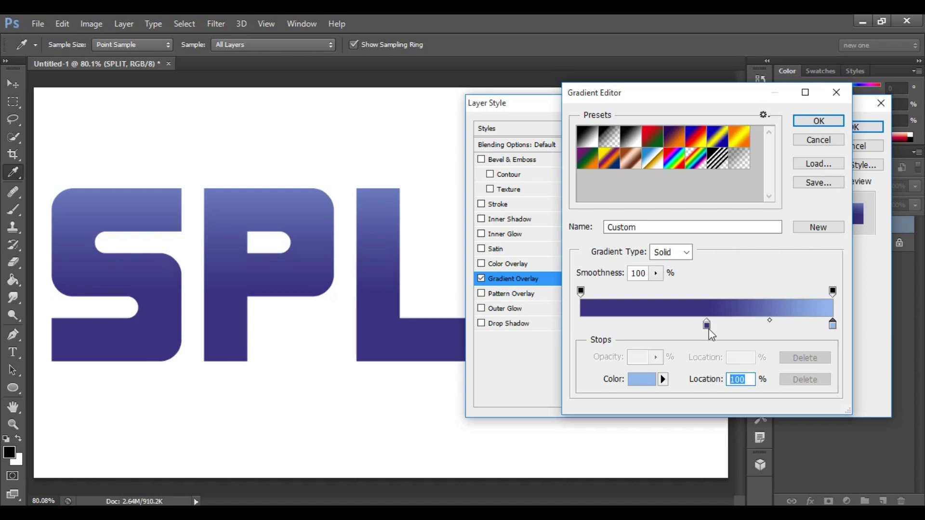
{"action": "type", "text": "50"}
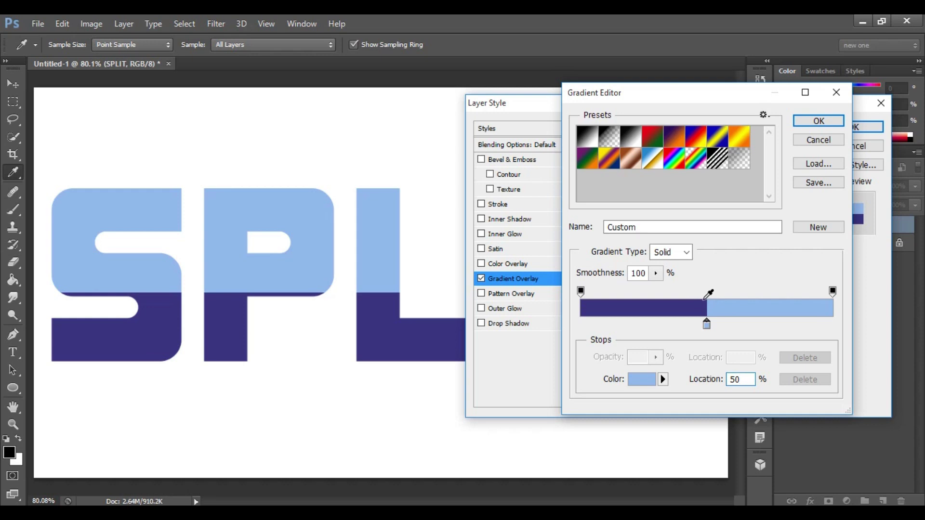
Save the gradient as preset 'split color' and drag the split line higher on the letters.
{"action": "double_click", "coordinate": [640, 227]}
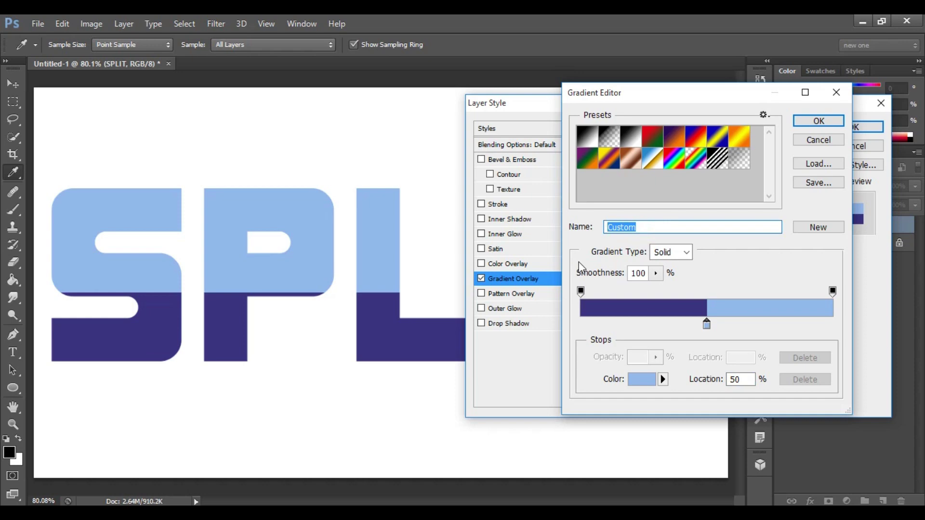
{"action": "type", "text": "sp"}
{"action": "type", "text": "or"}
{"action": "left_click", "coordinate": [828, 229]}
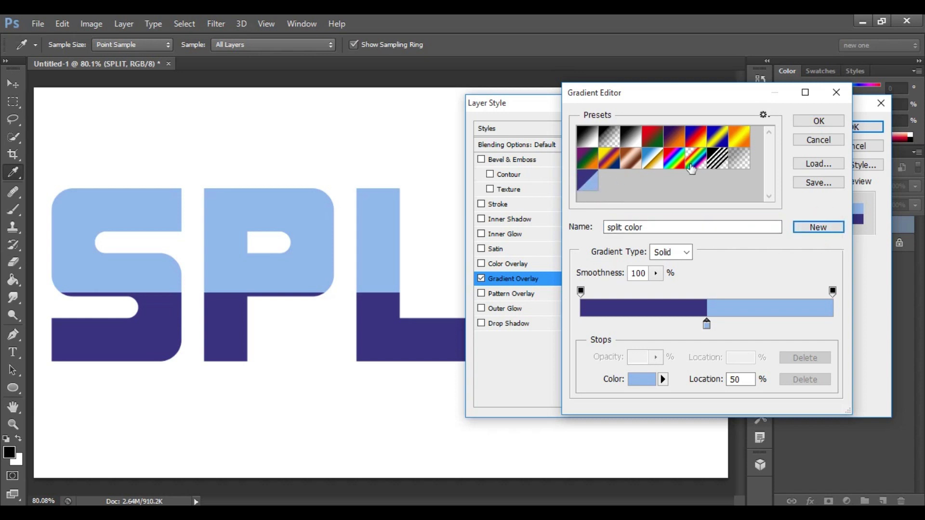
{"action": "left_click", "coordinate": [818, 121]}
{"action": "left_click_drag", "start_coordinate": [376, 298], "coordinate": [370, 282]}
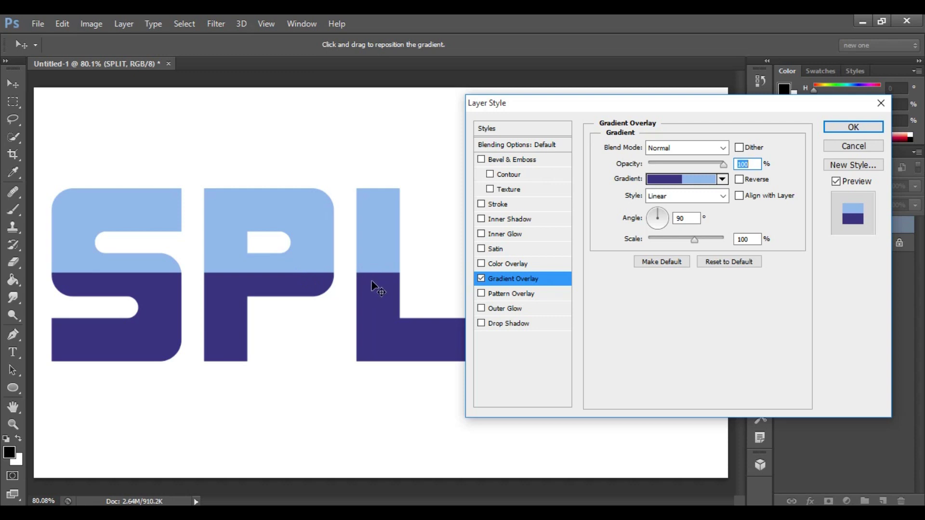
Confirm Angle 90 and Scale 100%, then apply the Gradient Overlay to SPLIT.
{"action": "double_click", "coordinate": [686, 218]}
{"action": "double_click", "coordinate": [745, 239]}
{"action": "left_click", "coordinate": [854, 128]}
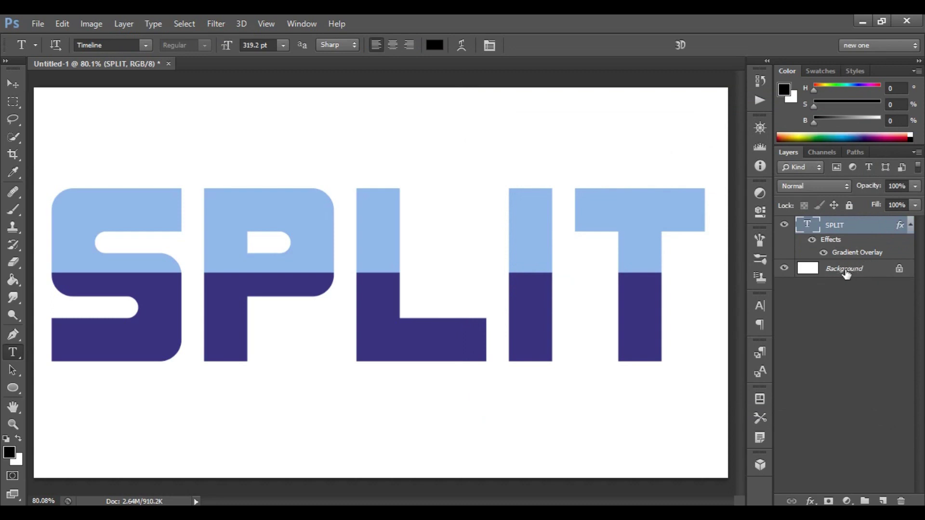
Add a linear Gradient Fill layer above Background using the 'split color' preset.
{"action": "left_click", "coordinate": [846, 272]}
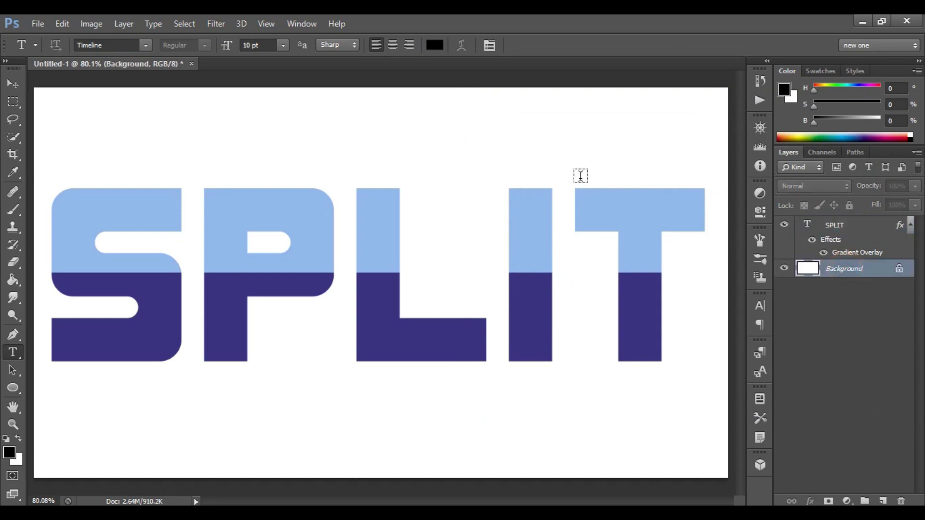
{"action": "left_click", "coordinate": [847, 501]}
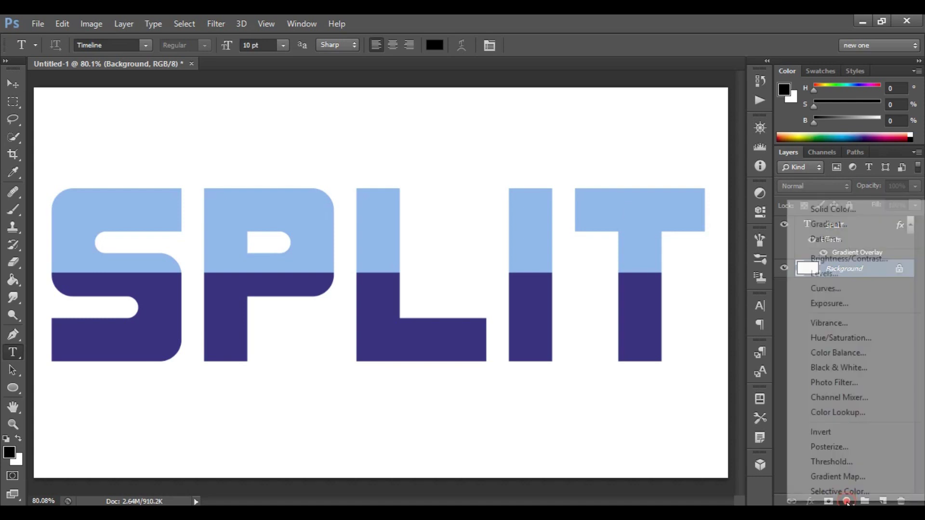
{"action": "left_click", "coordinate": [847, 227]}
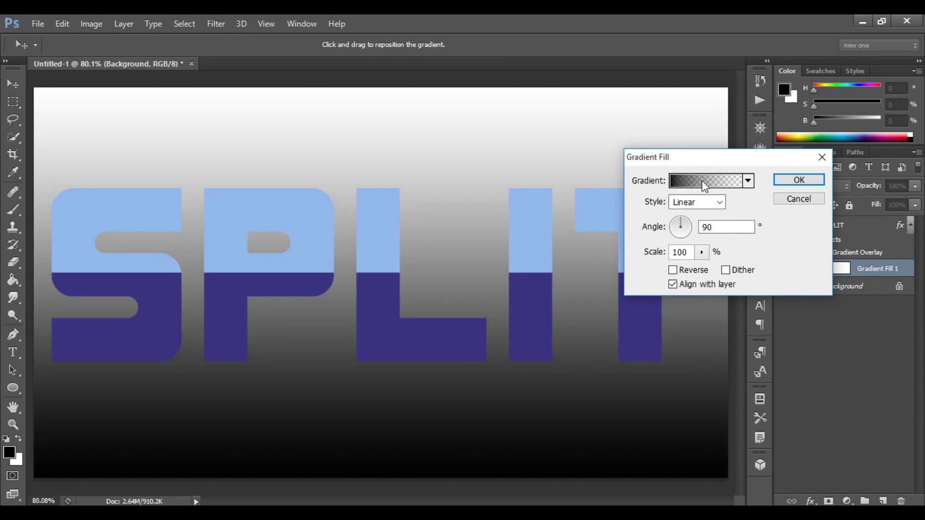
{"action": "left_click", "coordinate": [705, 183]}
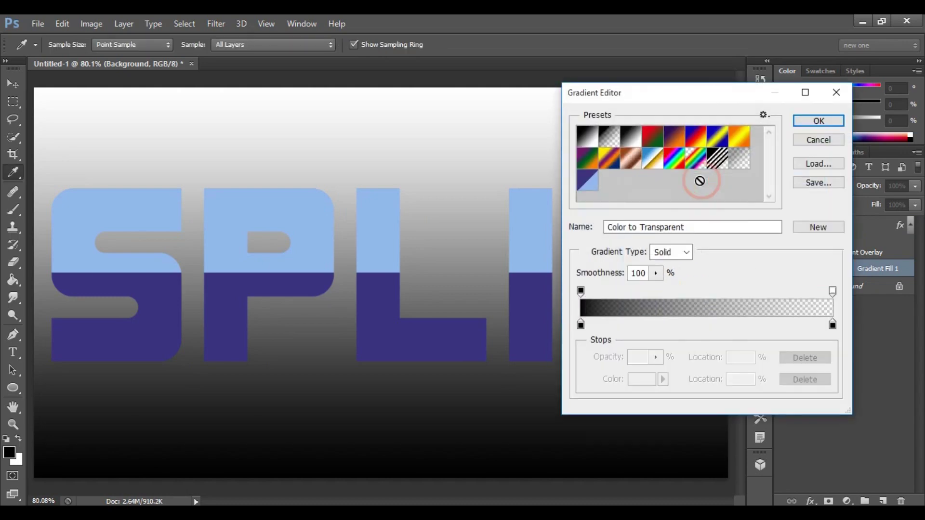
{"action": "left_click", "coordinate": [589, 183]}
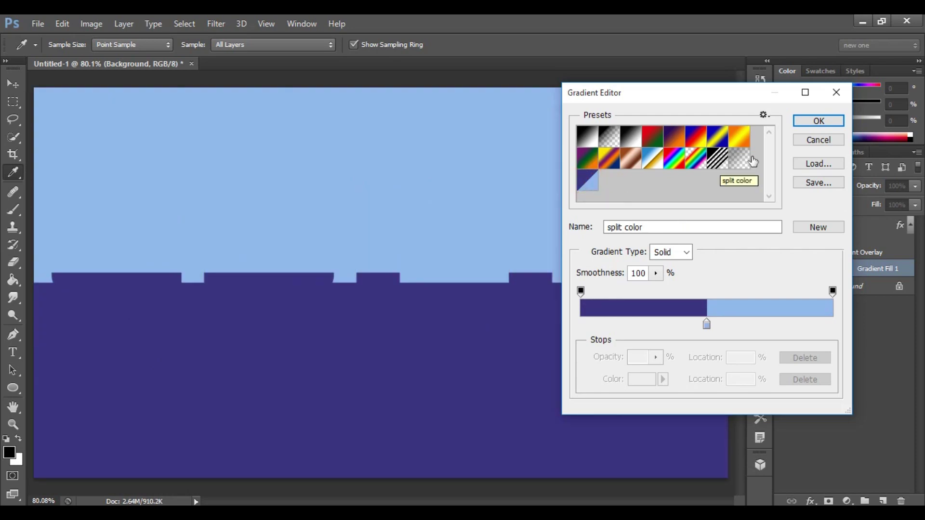
{"action": "left_click", "coordinate": [819, 122]}
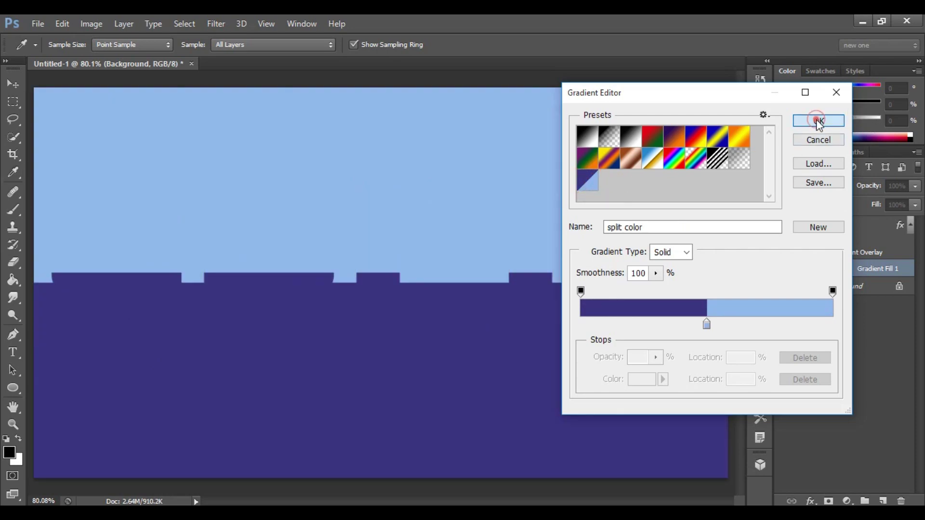
{"action": "left_click", "coordinate": [711, 208]}
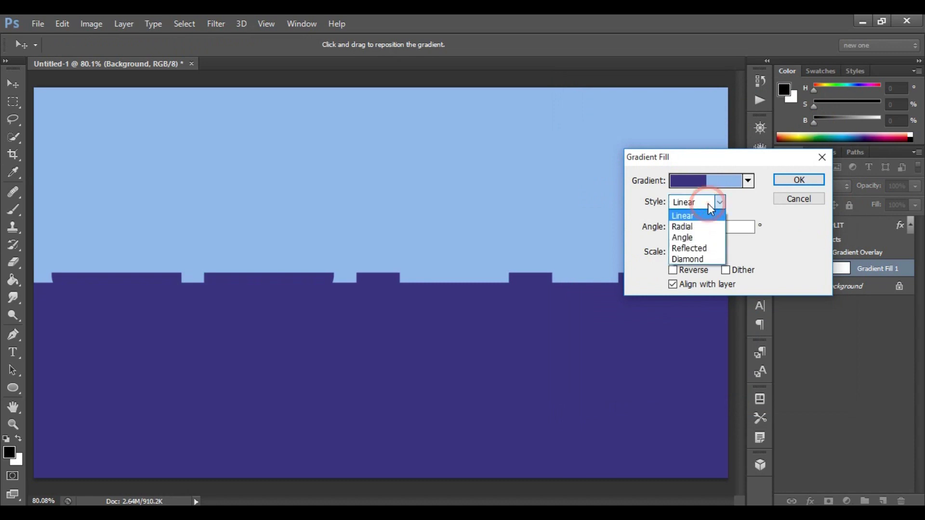
Reverse the gradient fill and shift it to align with the SPLIT text's split.
{"action": "double_click", "coordinate": [721, 227]}
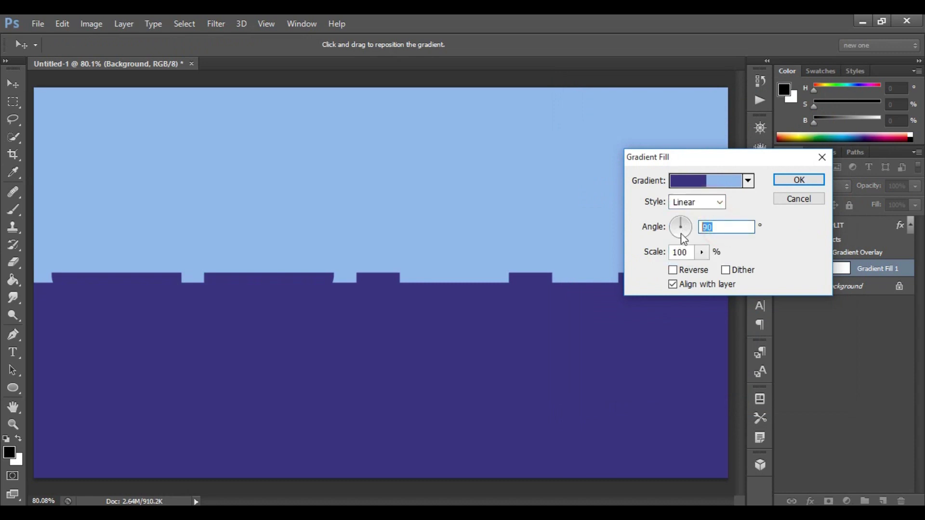
{"action": "double_click", "coordinate": [684, 252]}
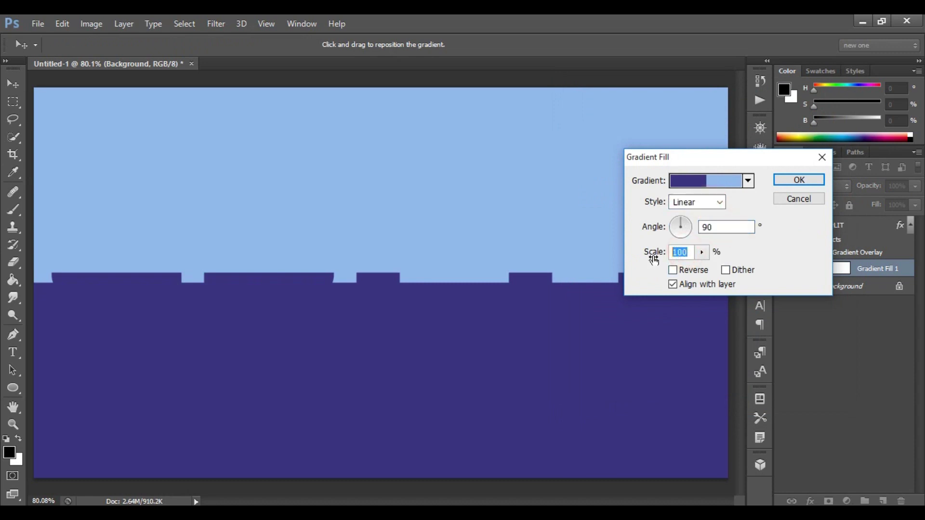
{"action": "left_click", "coordinate": [673, 270]}
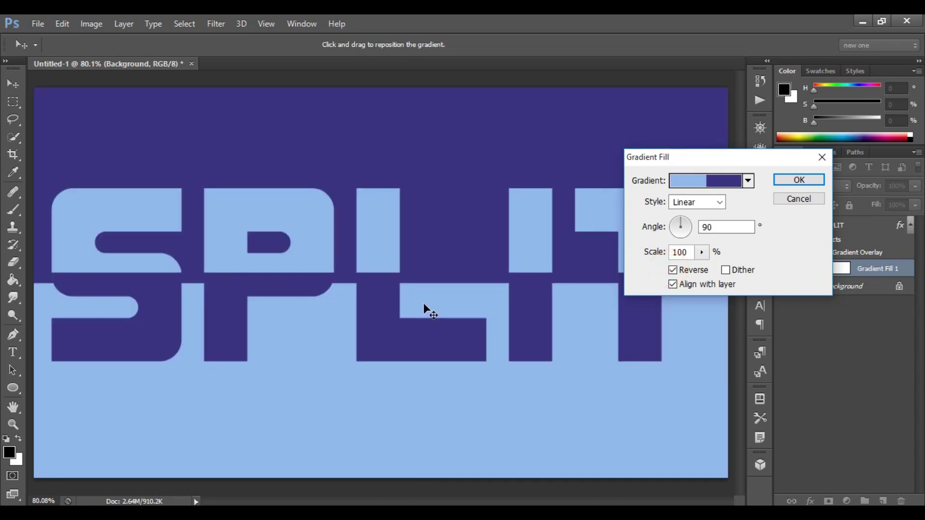
{"action": "left_click_drag", "start_coordinate": [423, 304], "coordinate": [424, 295]}
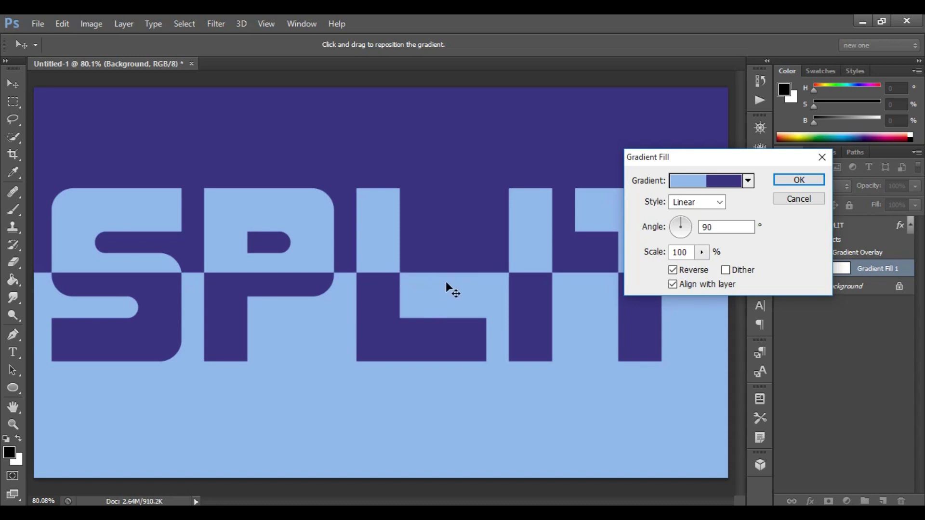
{"action": "left_click", "coordinate": [798, 182]}
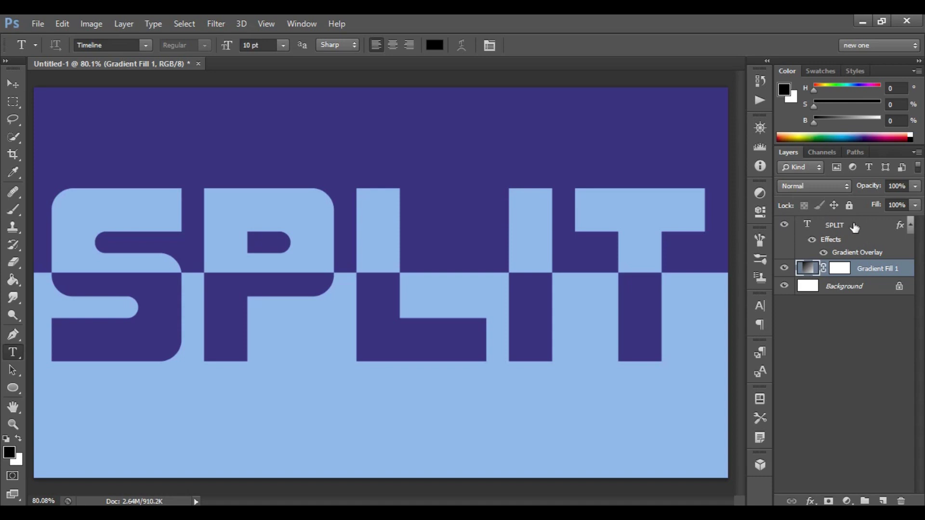
{"action": "left_click", "coordinate": [841, 229]}
Add a Hue/Saturation adjustment above SPLIT with Saturation +100 and Hue -106.
{"action": "left_click", "coordinate": [848, 501]}
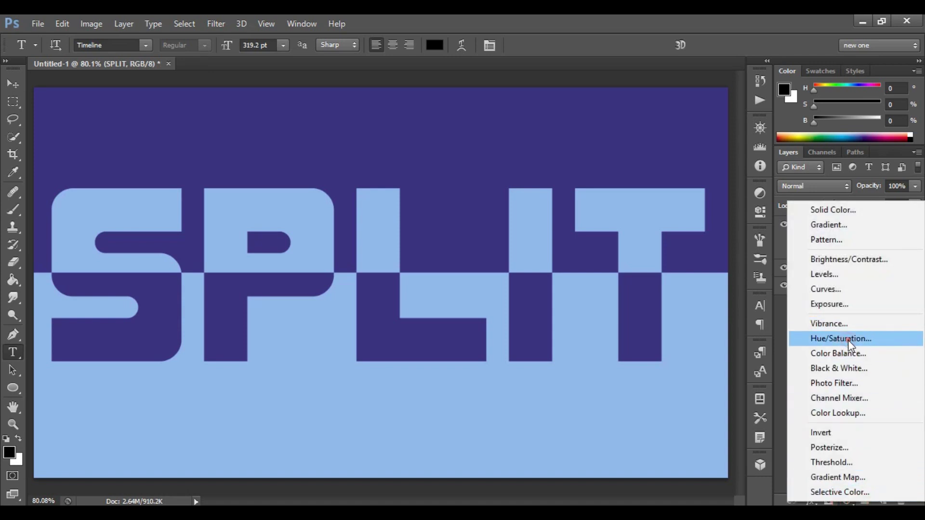
{"action": "left_click", "coordinate": [848, 340]}
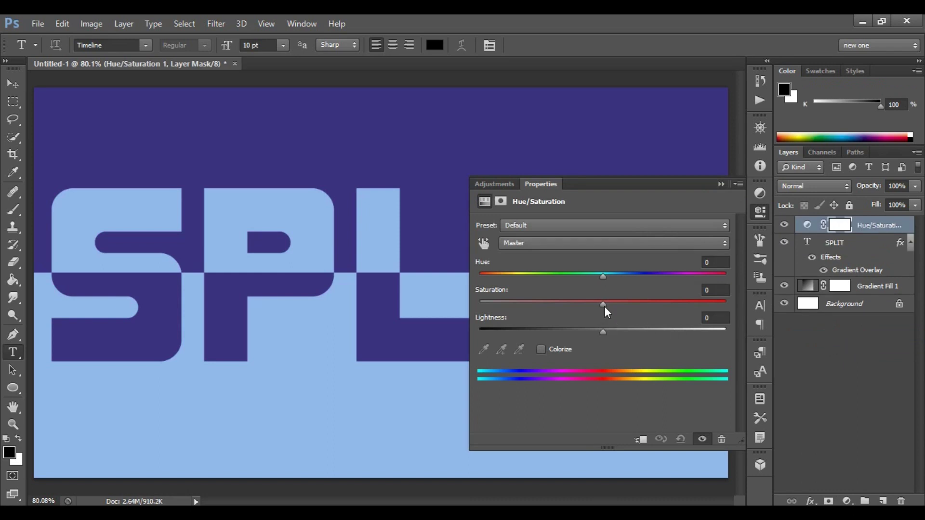
{"action": "left_click_drag", "start_coordinate": [603, 304], "coordinate": [752, 311]}
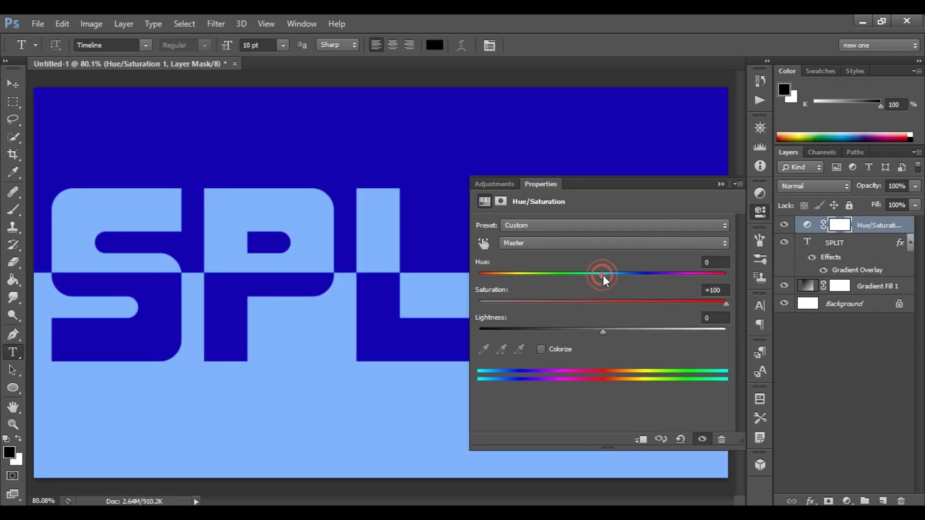
{"action": "left_click_drag", "start_coordinate": [603, 276], "coordinate": [677, 279]}
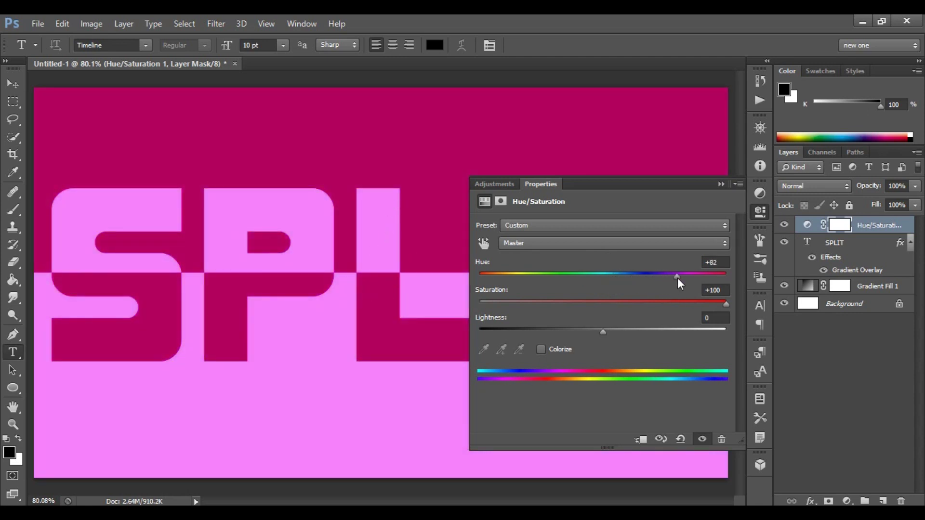
{"action": "mouse_move", "coordinate": [677, 277]}
{"action": "left_mouse_down"}
{"action": "mouse_move", "coordinate": [714, 282]}
{"action": "mouse_move", "coordinate": [475, 276]}
{"action": "mouse_move", "coordinate": [557, 276]}
{"action": "mouse_move", "coordinate": [516, 274]}
{"action": "left_mouse_up"}
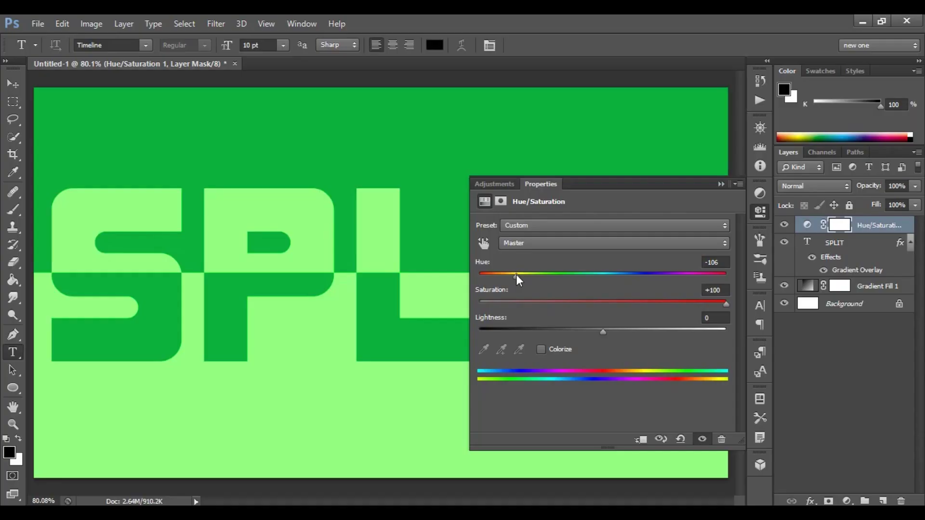
{"action": "left_click", "coordinate": [721, 184]}
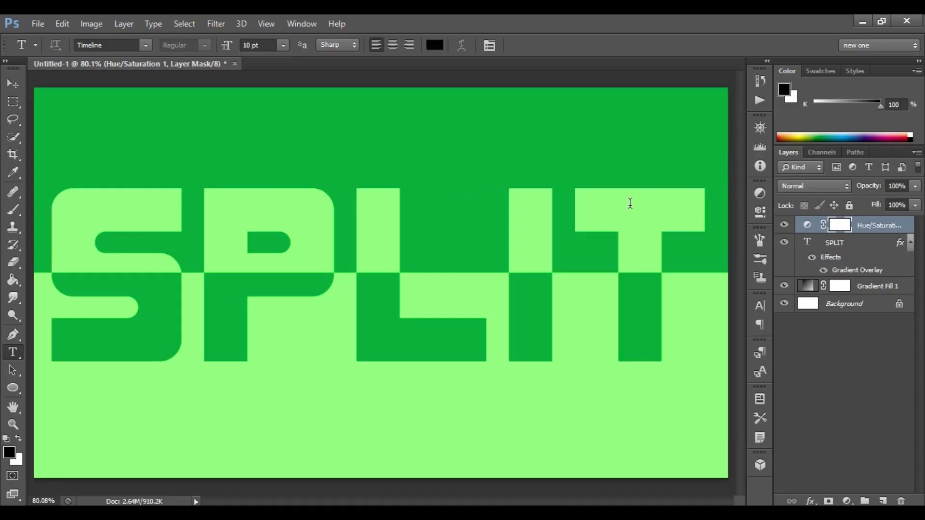